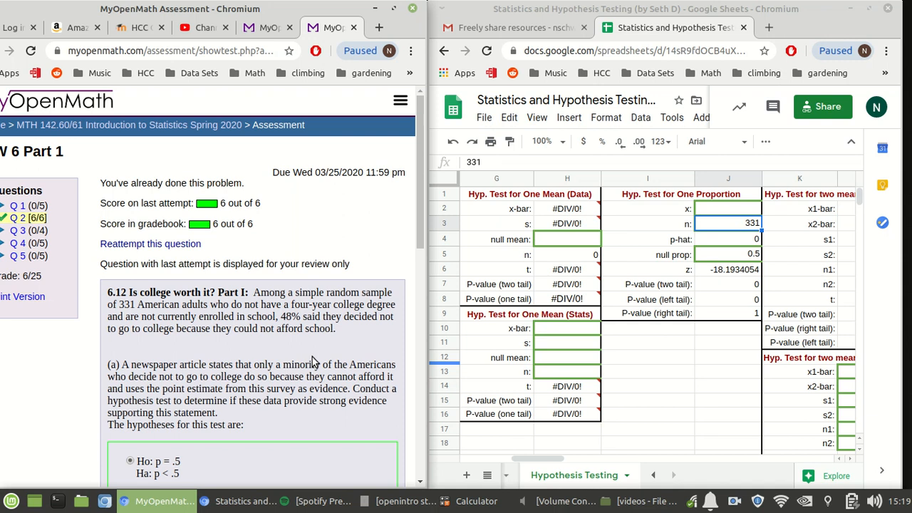
# Read question 6.12 and highlight its key details: the sample size, the percentage, and the word "minority".
pyautogui.scroll(-3, 312, 357)
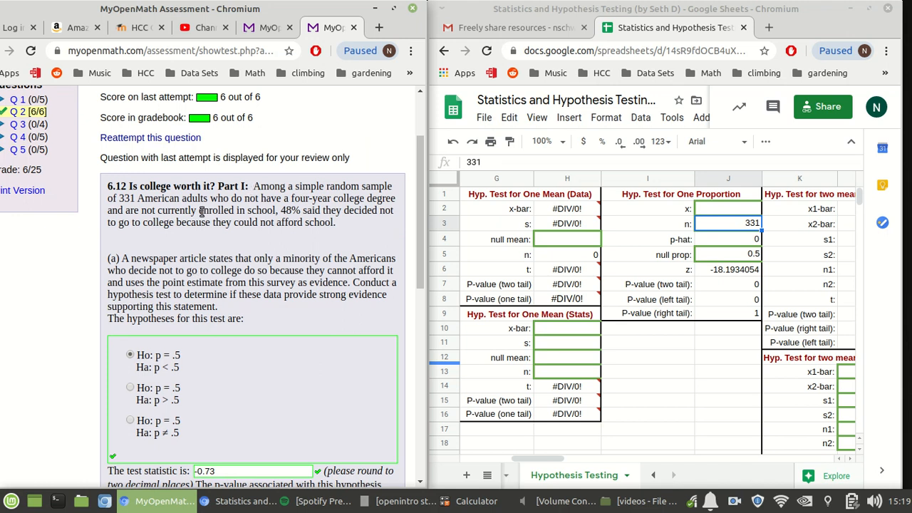
pyautogui.doubleClick(301, 258)
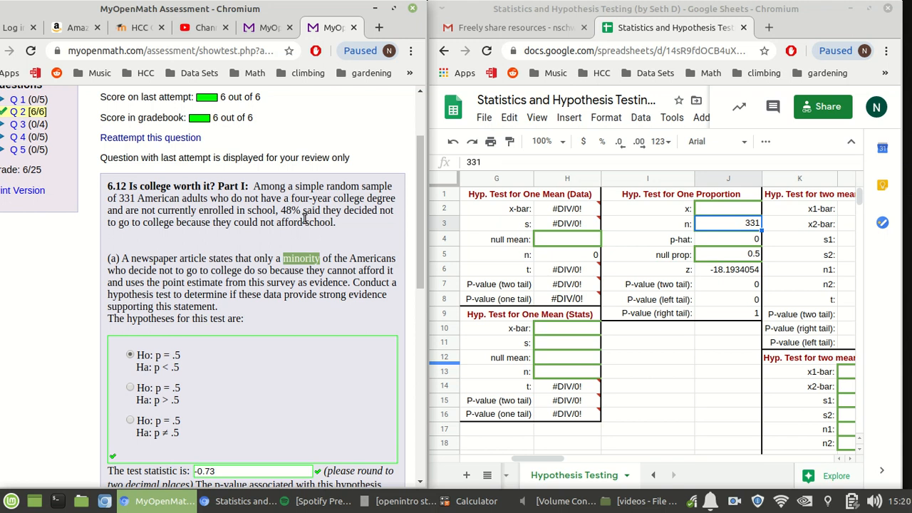
pyautogui.click(315, 253)
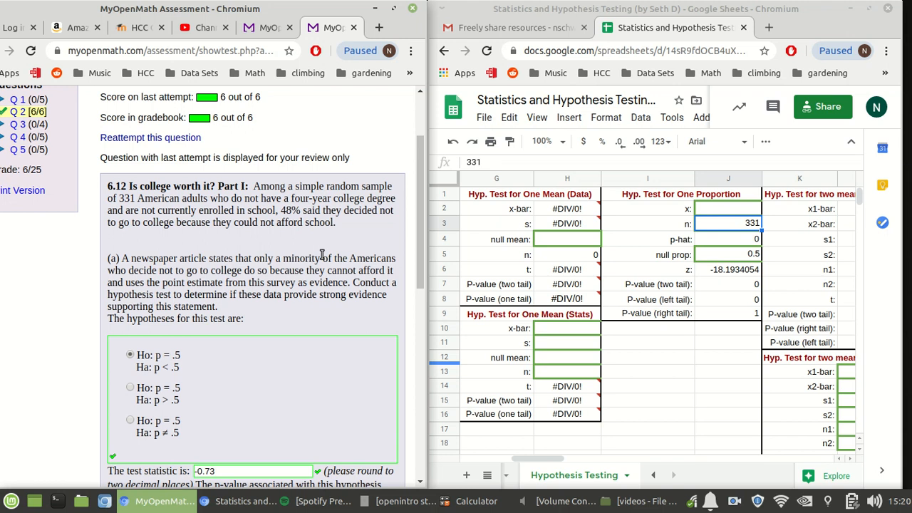
pyautogui.moveTo(120, 198); pyautogui.dragTo(136, 199)
pyautogui.moveTo(280, 210); pyautogui.dragTo(299, 210)
pyautogui.click(282, 210)
pyautogui.moveTo(283, 260); pyautogui.dragTo(320, 260)
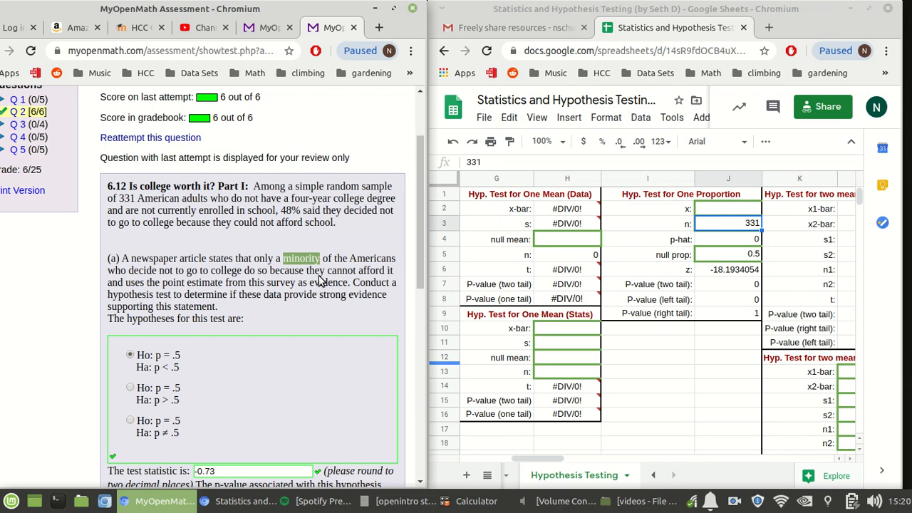
pyautogui.click(318, 282)
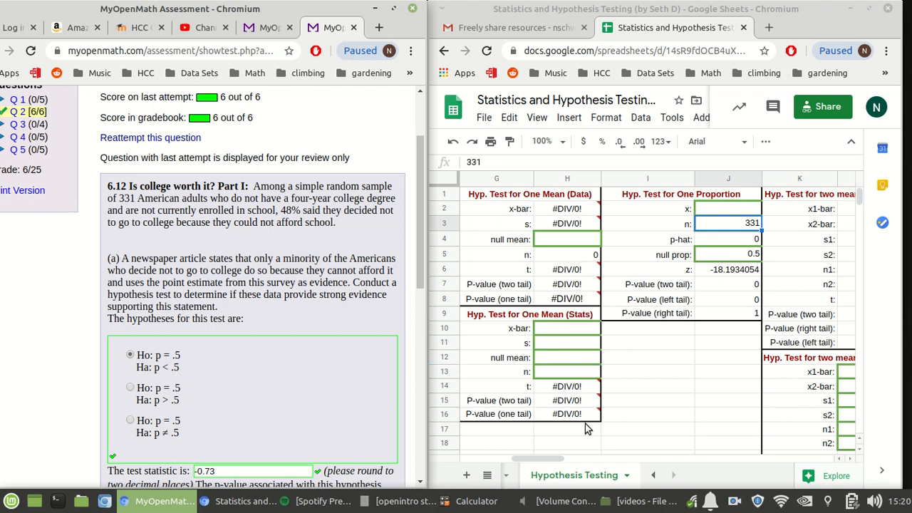
# Browse the spreadsheet's sheets, view Confidence Intervals, and return to the One Proportion test on the Hypothesis Testing sheet.
pyautogui.moveTo(546, 458); pyautogui.dragTo(499, 470)
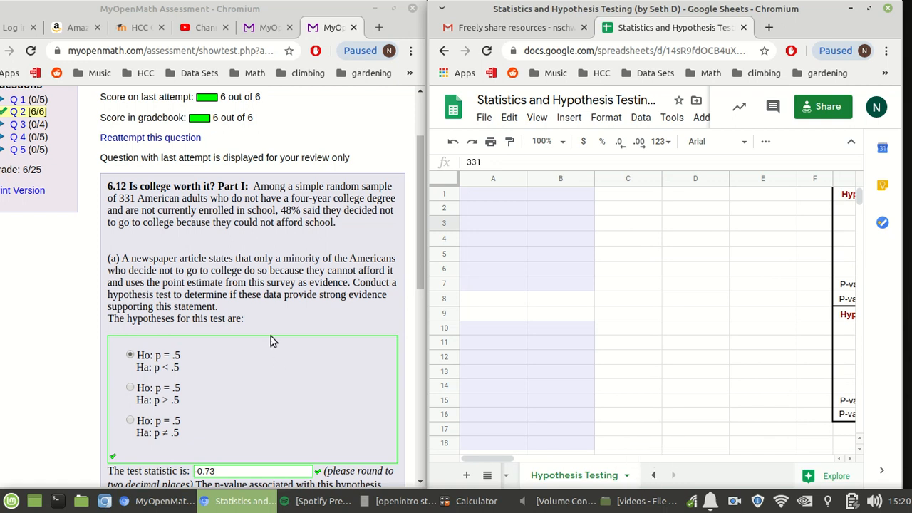
pyautogui.click(653, 475)
pyautogui.click(653, 475)
pyautogui.click(653, 475)
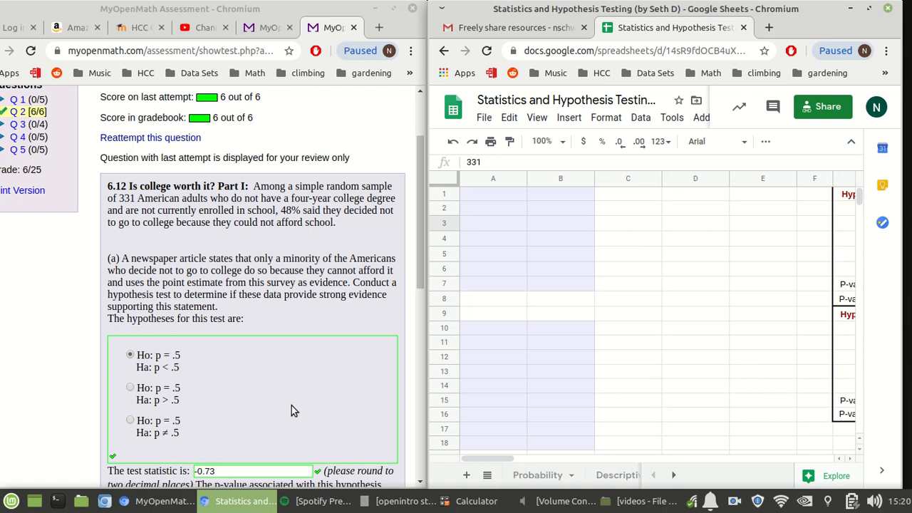
pyautogui.click(674, 477)
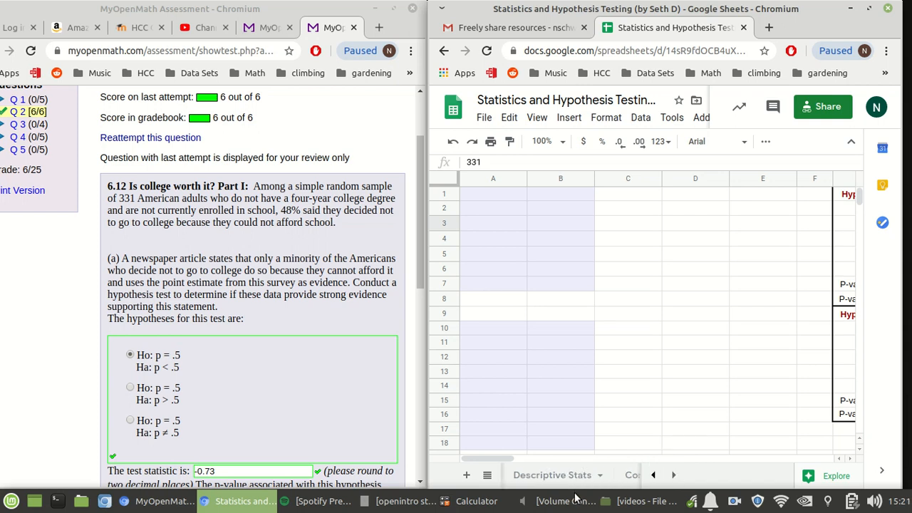
pyautogui.click(673, 477)
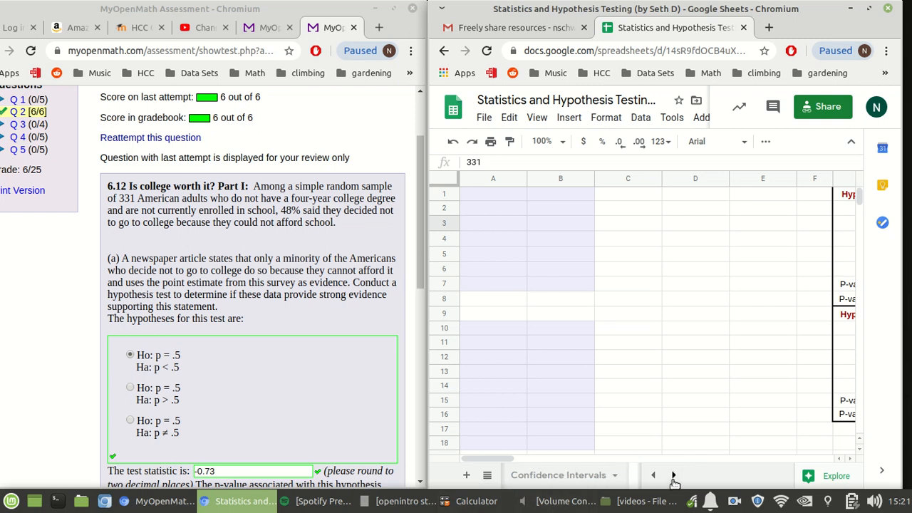
pyautogui.click(674, 477)
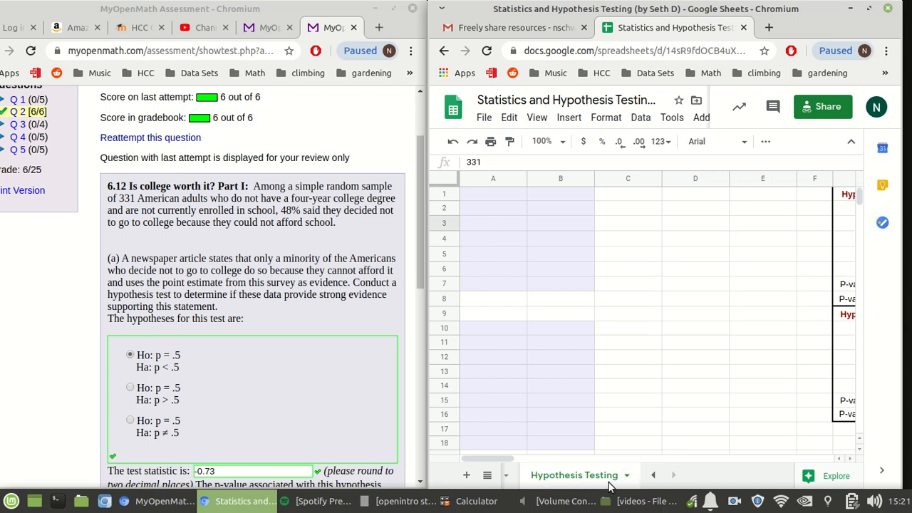
pyautogui.moveTo(503, 459); pyautogui.dragTo(536, 462)
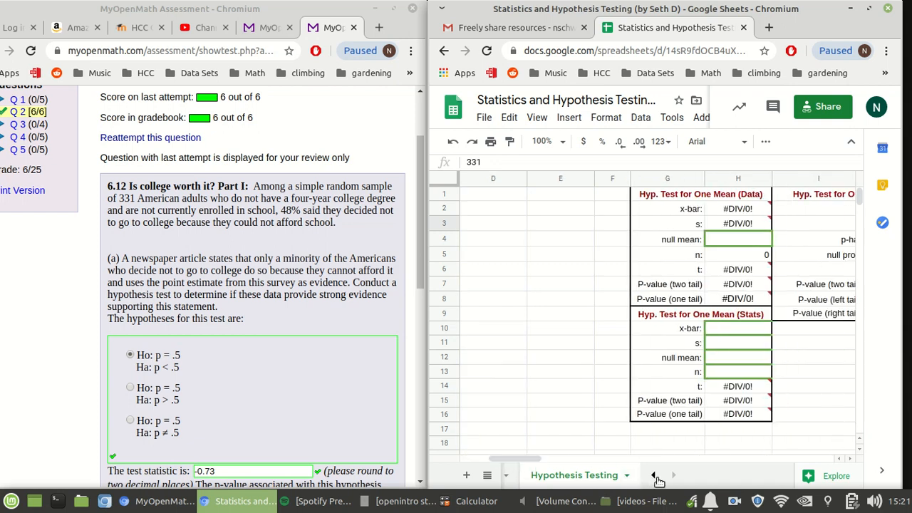
pyautogui.click(654, 475)
pyautogui.click(595, 478)
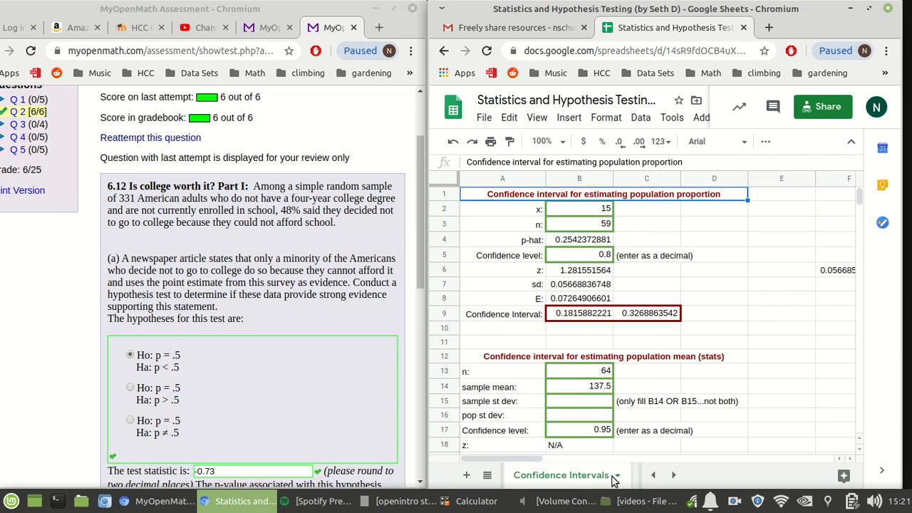
pyautogui.click(636, 481)
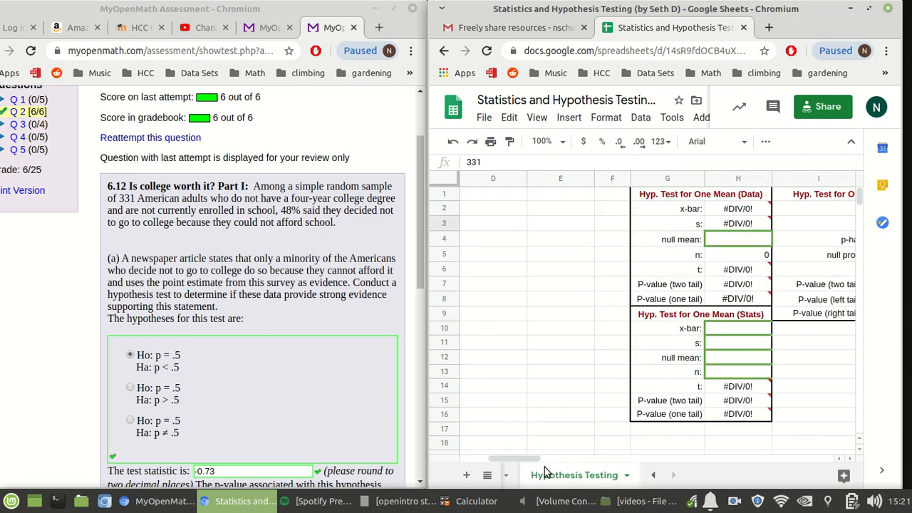
pyautogui.moveTo(531, 462); pyautogui.dragTo(563, 466)
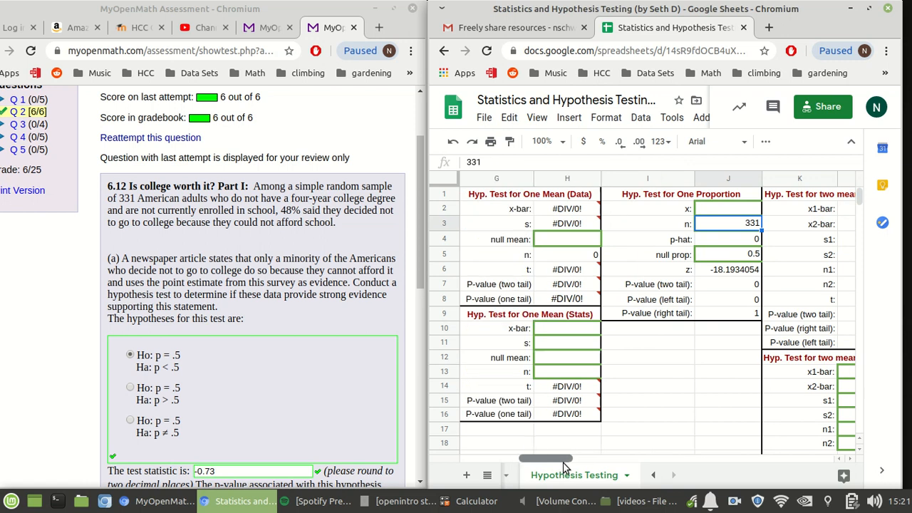
# Enter the formula =0.48*J3 as the x value (J2) of the One Proportion test.
pyautogui.doubleClick(718, 207)
pyautogui.click(747, 227)
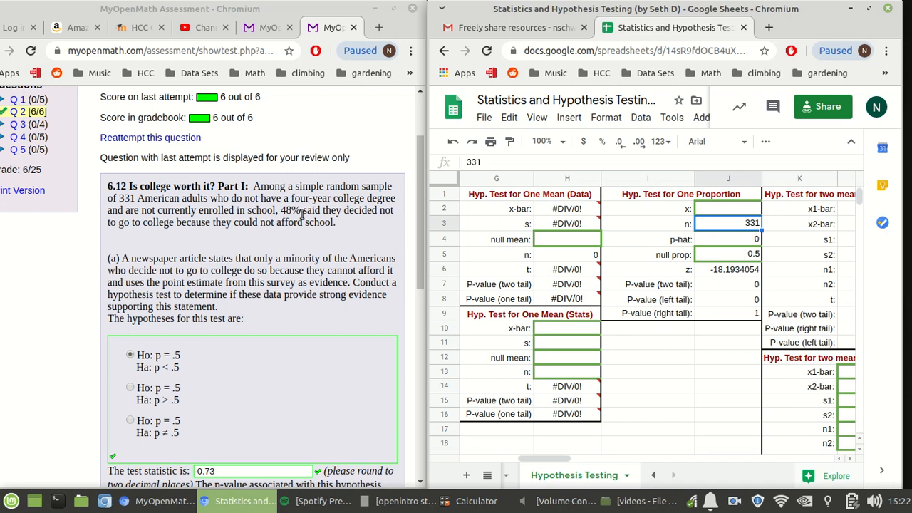
pyautogui.click(709, 210)
pyautogui.doubleClick(709, 210)
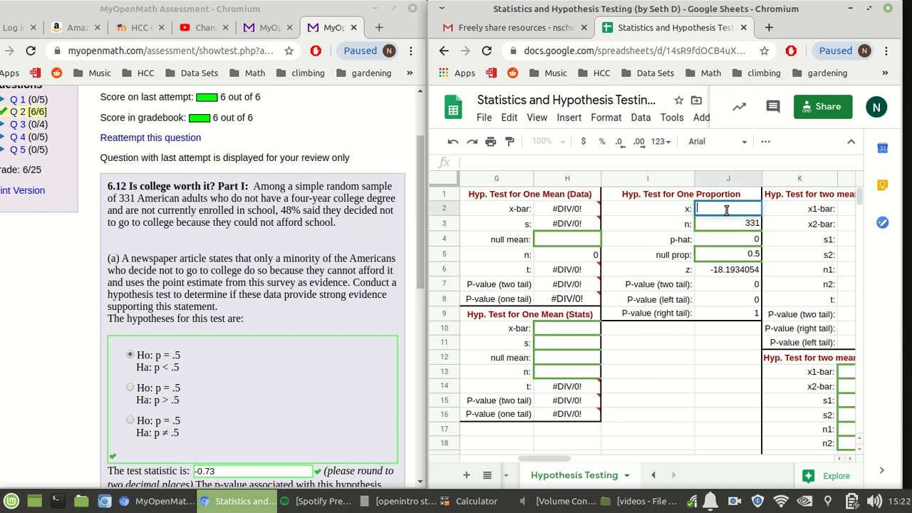
pyautogui.write('=')
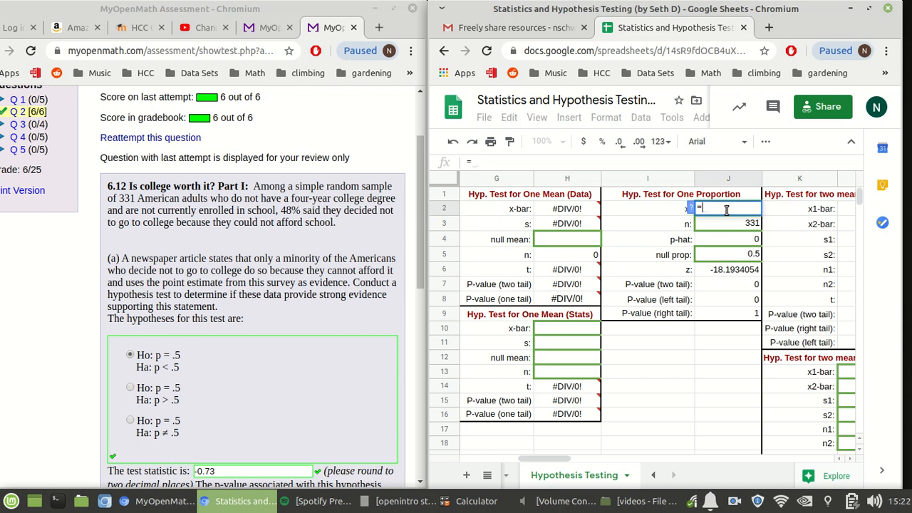
pyautogui.write('0.')
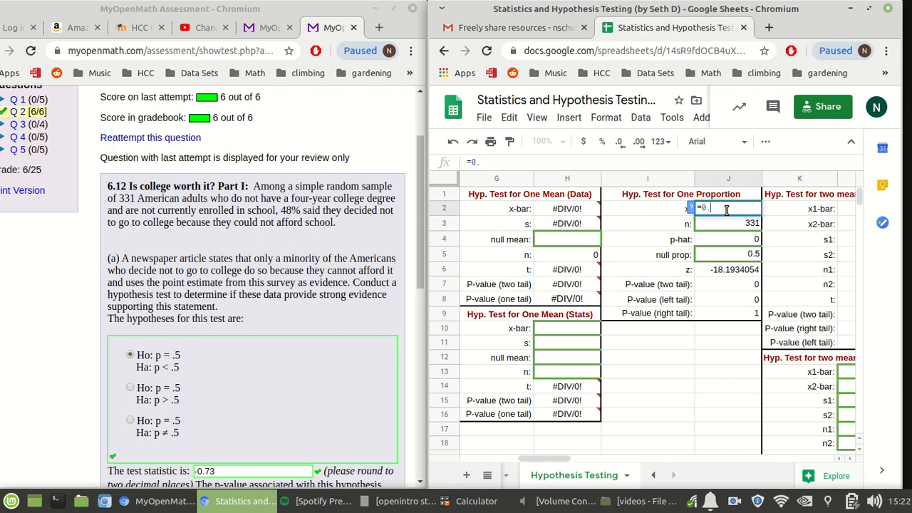
pyautogui.write('48*')
pyautogui.click(727, 224)
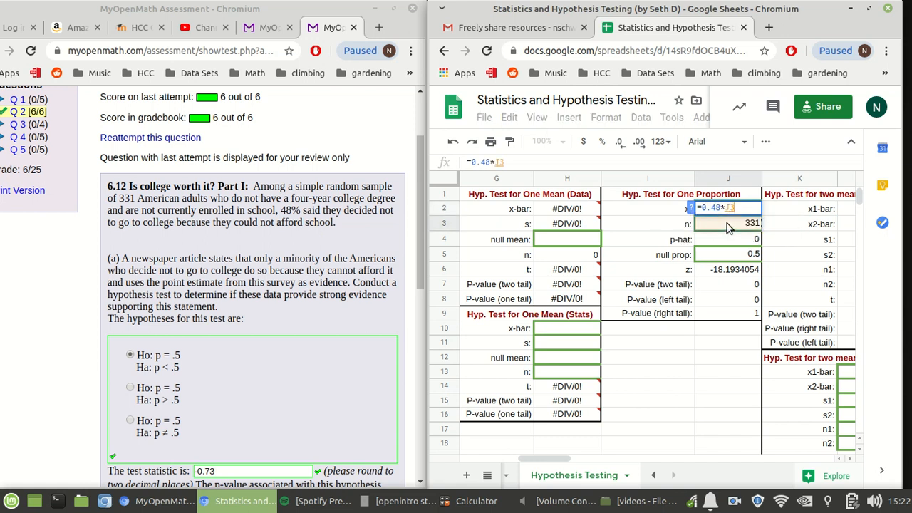
pyautogui.press('Return')
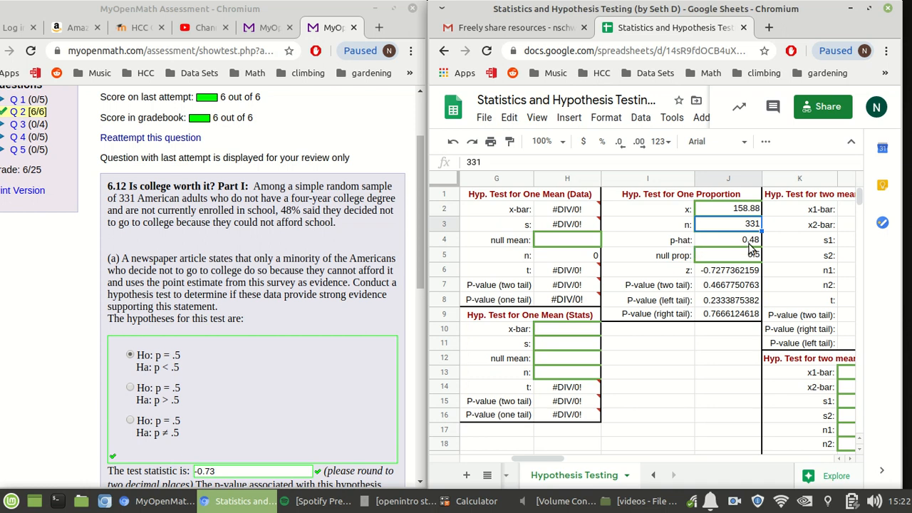
# Inspect the z formula of the One Proportion test and compare its result with the assignment's test statistic answer.
pyautogui.click(742, 273)
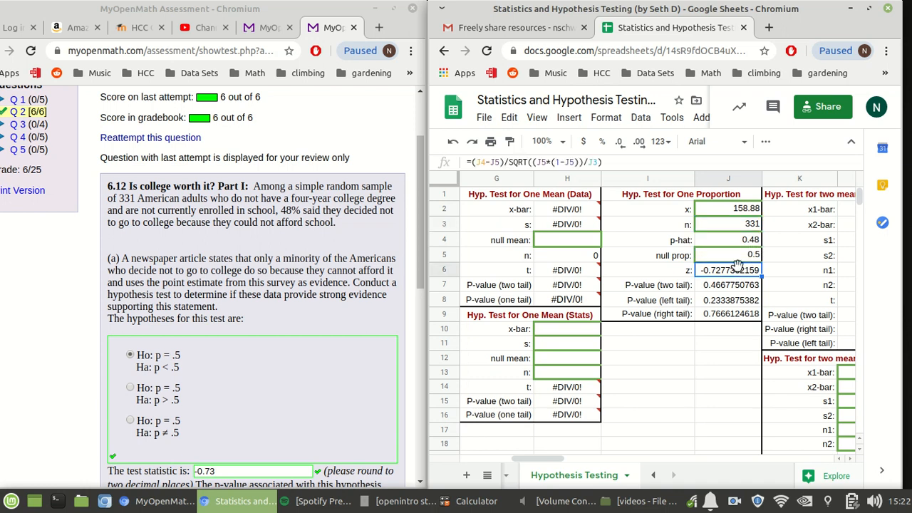
pyautogui.click(421, 229)
pyautogui.moveTo(421, 225); pyautogui.dragTo(415, 273)
pyautogui.click(229, 345)
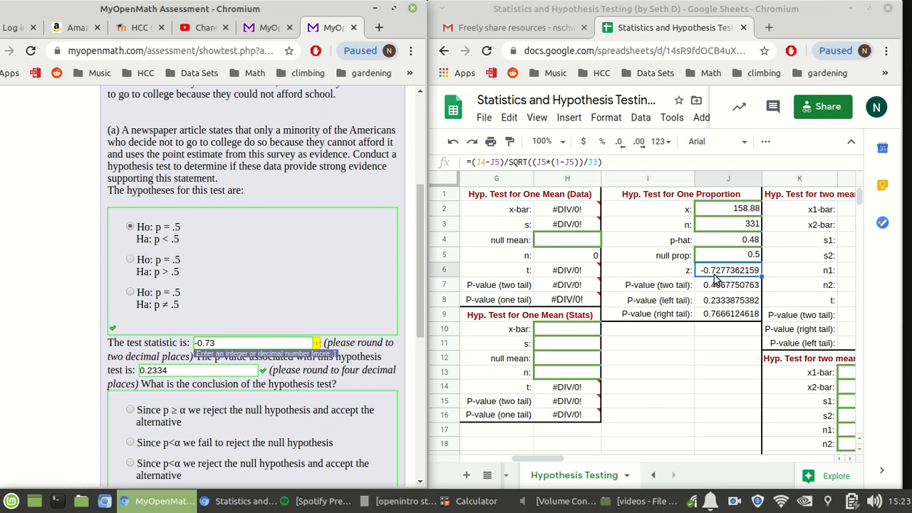
# Compare the two-tail, left-tail and right-tail P-values with the hypothesis options, inspecting the right-tail and left-tail formulas.
pyautogui.click(673, 300)
pyautogui.click(673, 322)
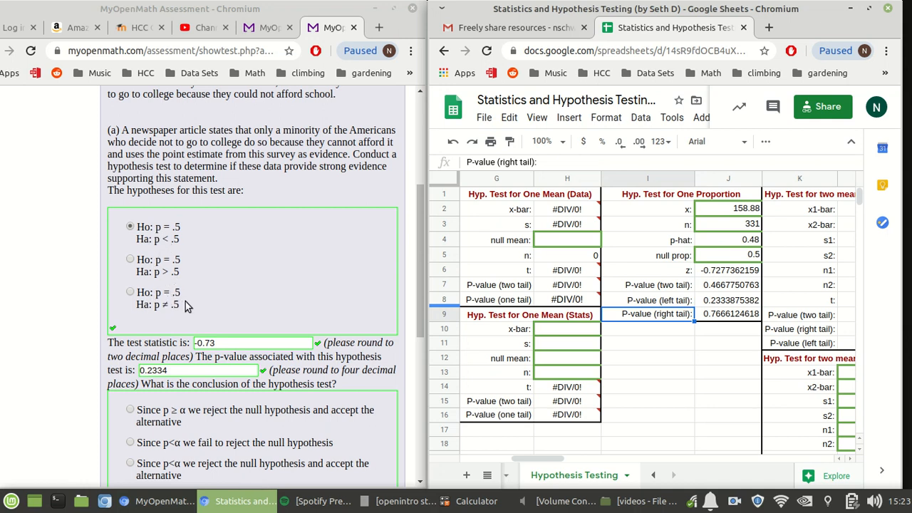
pyautogui.click(630, 287)
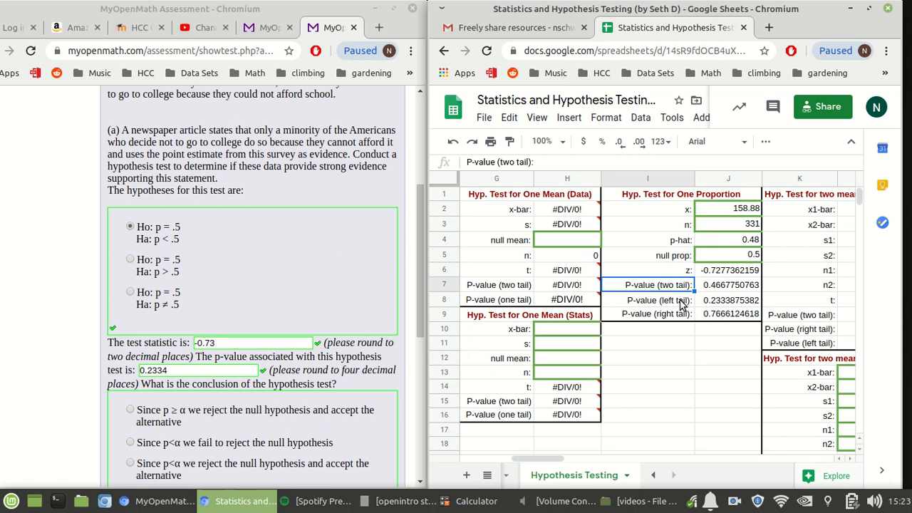
pyautogui.click(666, 302)
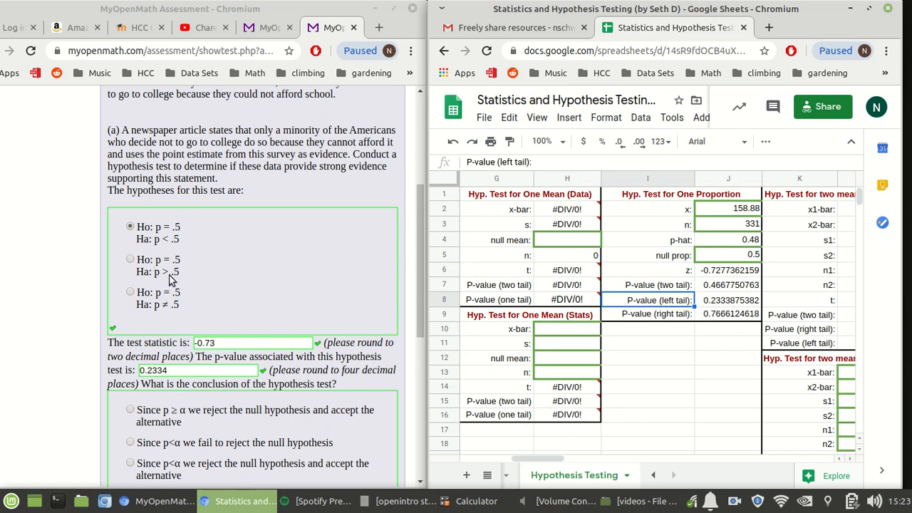
pyautogui.click(715, 320)
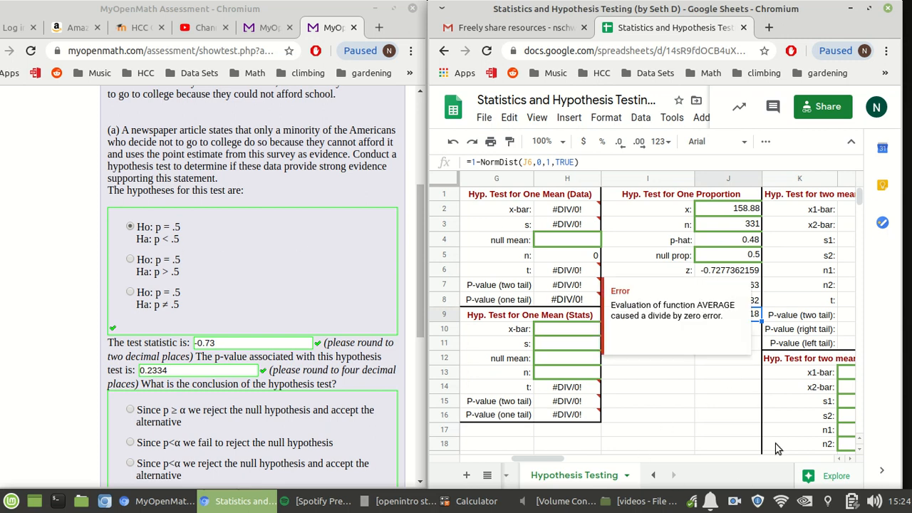
pyautogui.click(652, 272)
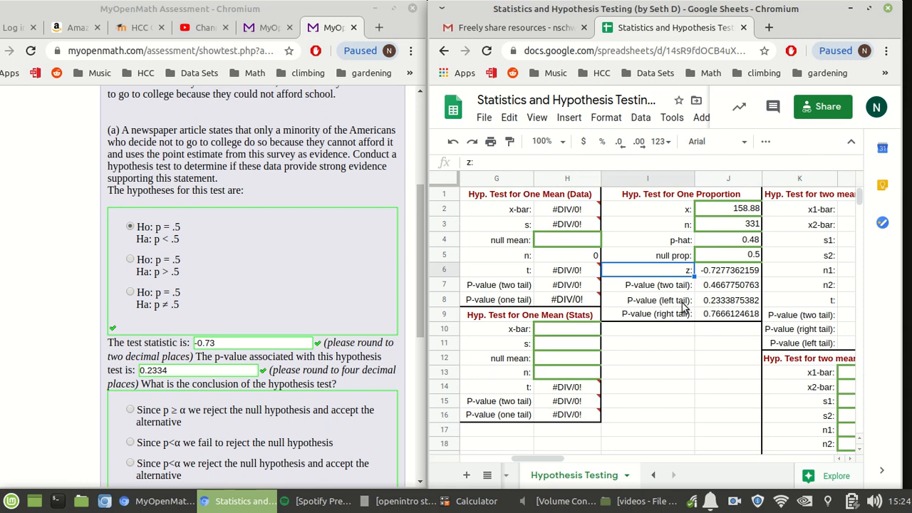
pyautogui.click(719, 303)
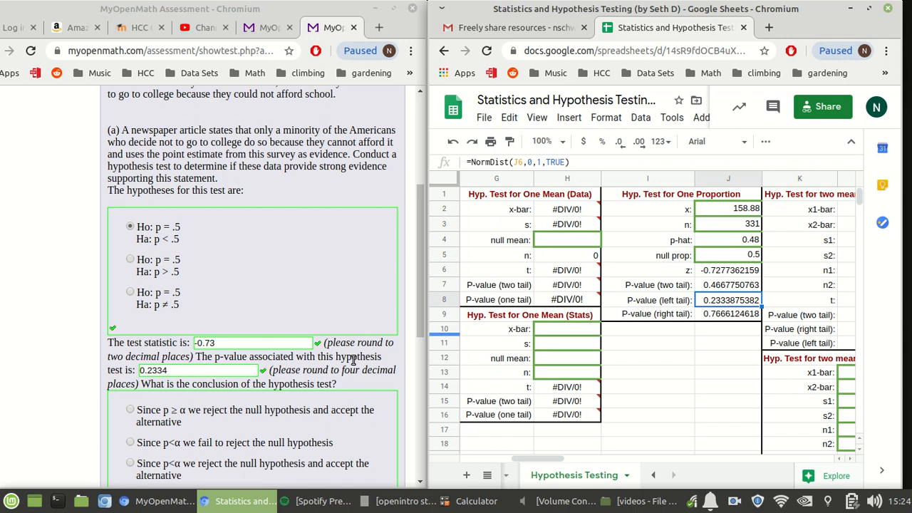
# Check the assignment's p-value and test statistic answers against the One Proportion results in the spreadsheet.
pyautogui.click(192, 373)
pyautogui.click(228, 345)
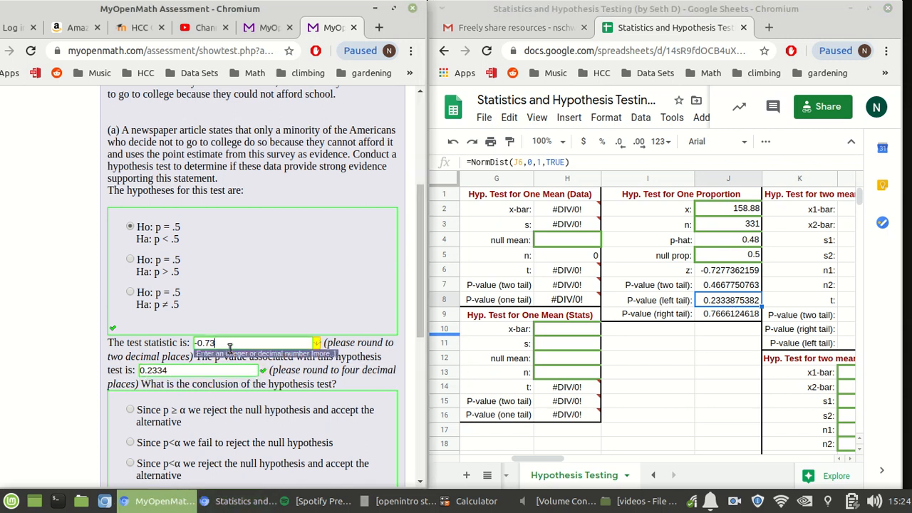
pyautogui.click(723, 270)
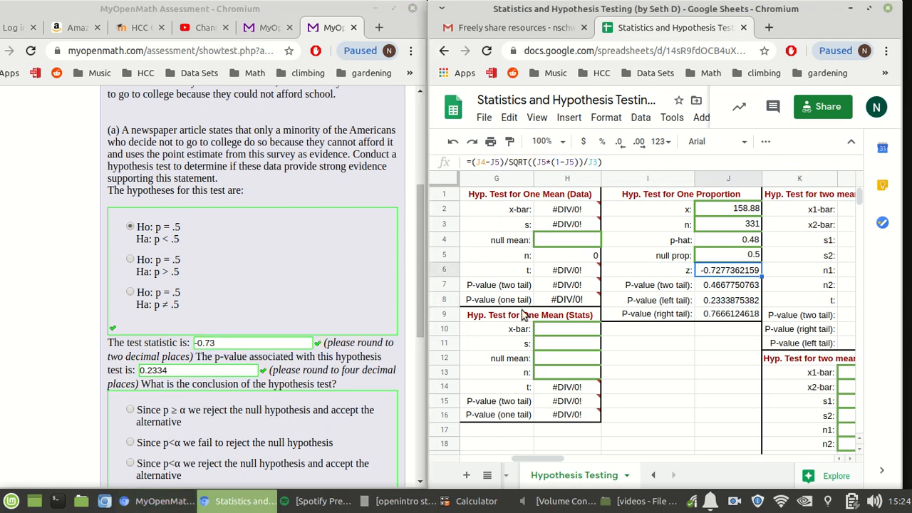
# Choose the conclusion "Since p ≥ α we reject the null hypothesis and accept the alternative" and recheck the question text.
pyautogui.click(292, 374)
pyautogui.scroll(-3, 298, 374)
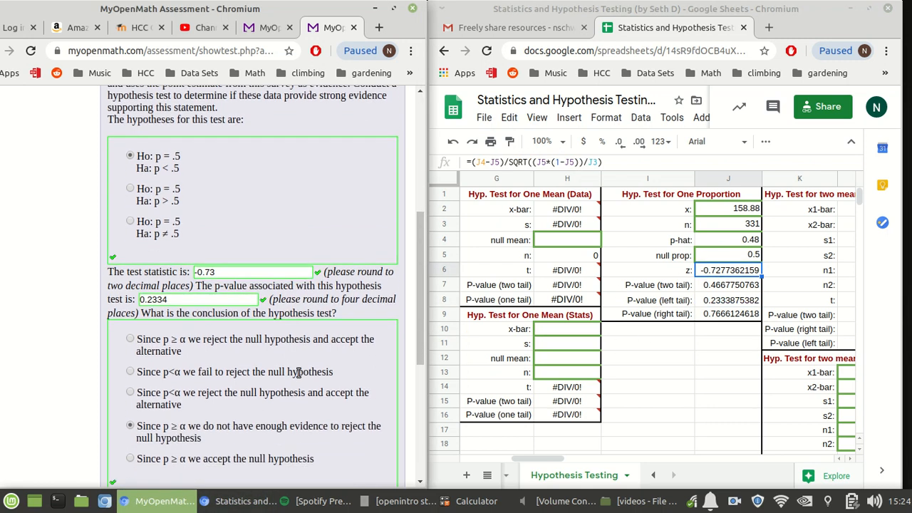
pyautogui.click(131, 303)
pyautogui.scroll(4, 300, 314)
pyautogui.scroll(2, 300, 316)
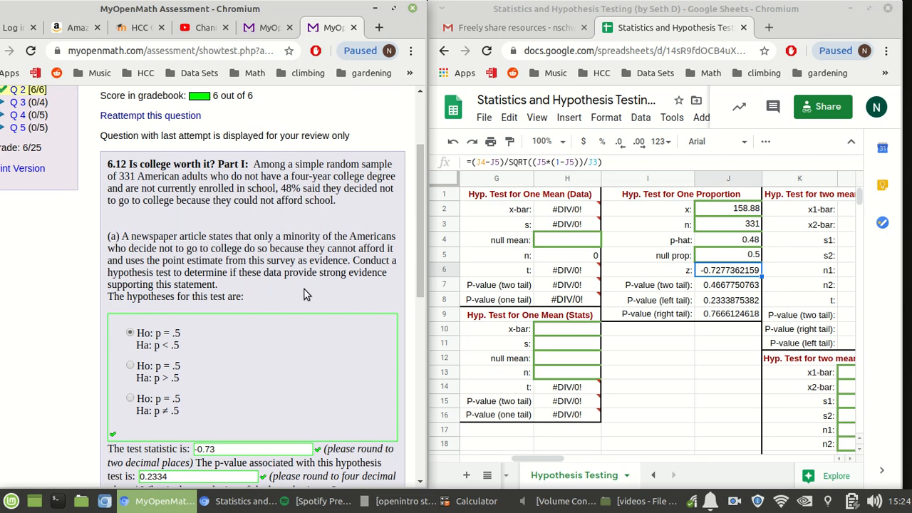
pyautogui.scroll(-4, 304, 289)
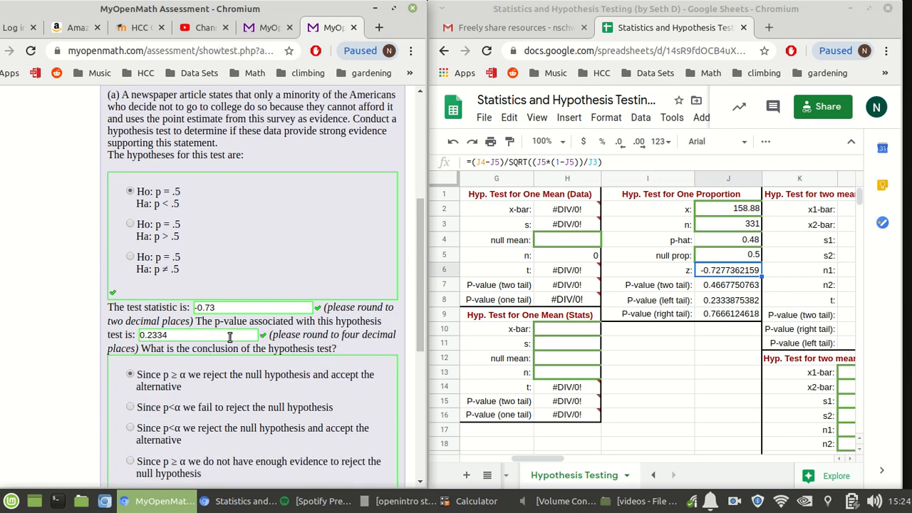
# Below the One Proportion test, add an alpha row with the value 0.05 in I11:J11 and the label p-value in I12.
pyautogui.click(649, 347)
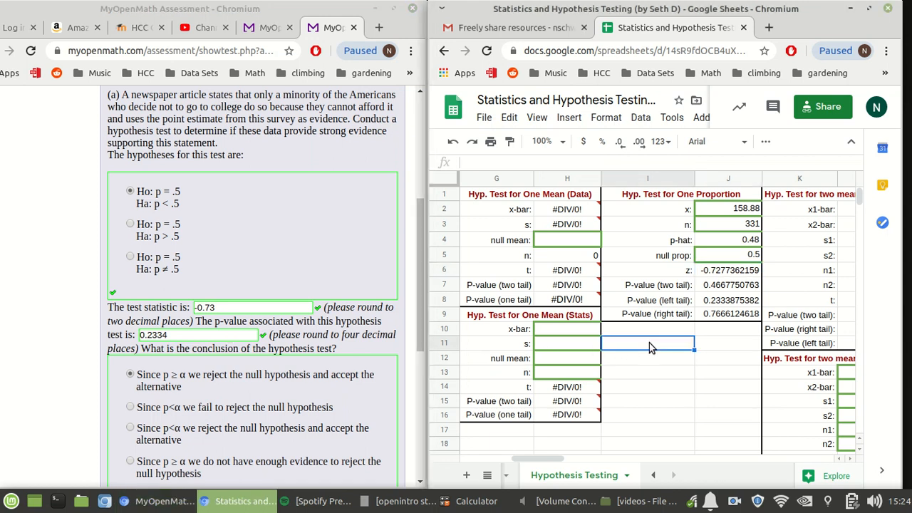
pyautogui.write('alpha')
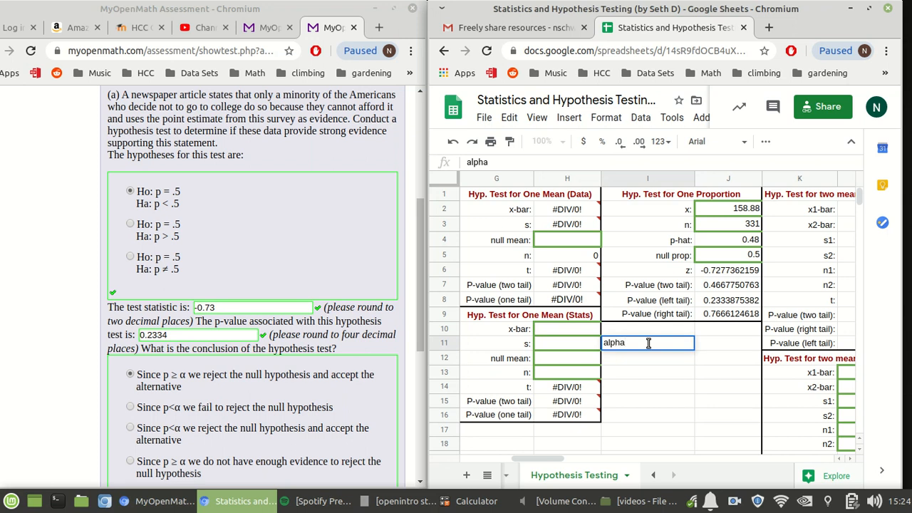
pyautogui.press('Tab')
pyautogui.write('0.05')
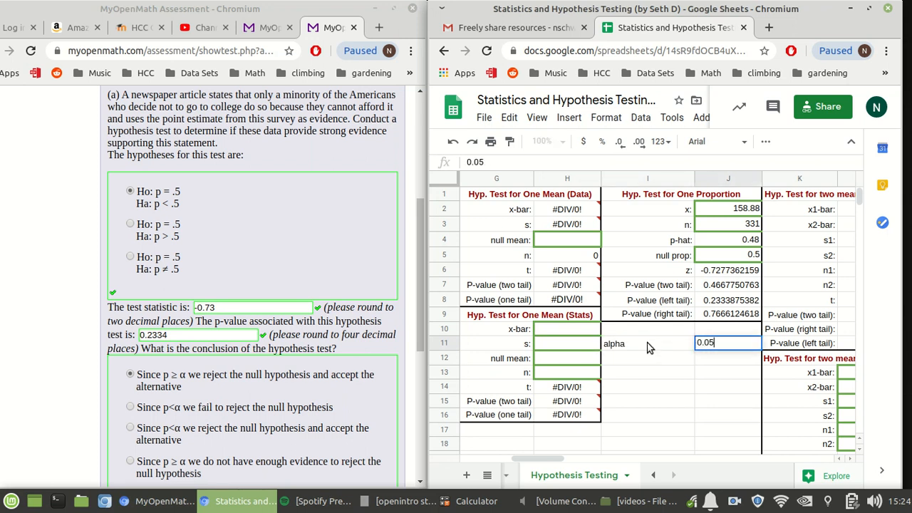
pyautogui.press('Return')
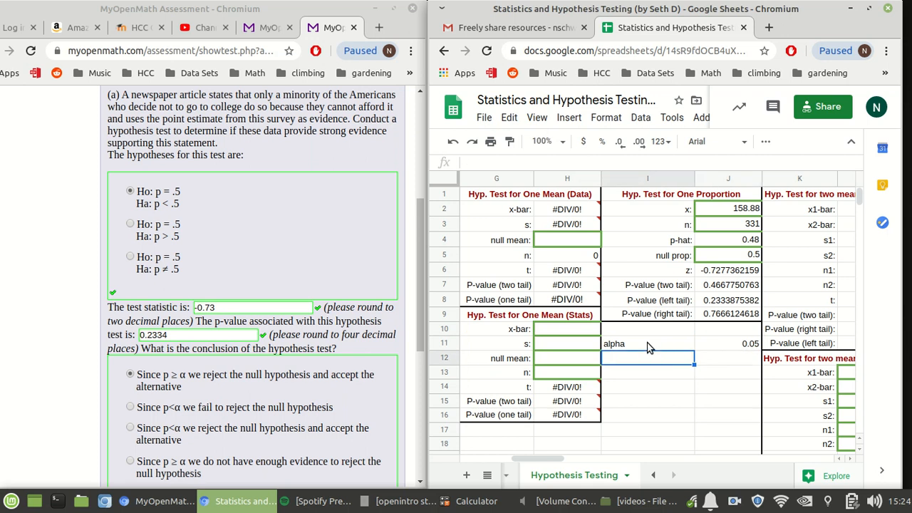
pyautogui.write('p-value')
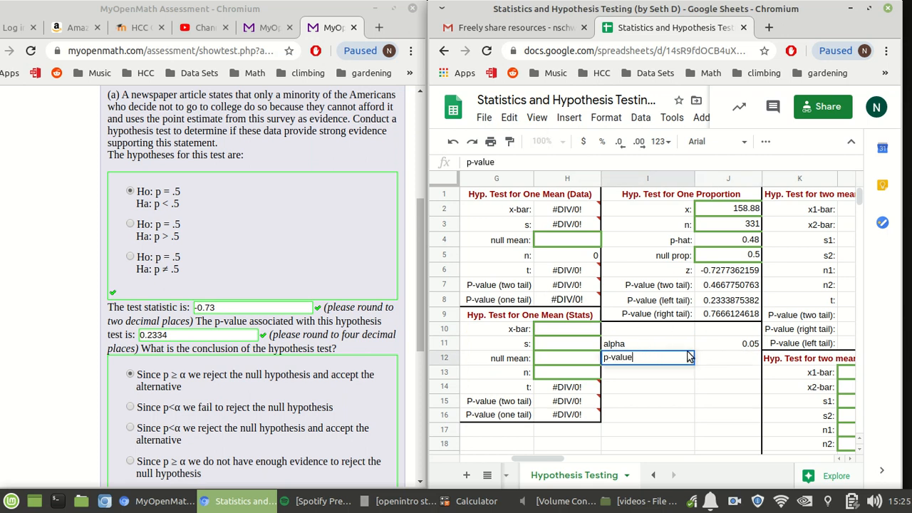
pyautogui.press('Tab')
# Try to copy the left-tail P-value cell into the cell beside the p-value label.
pyautogui.click(716, 299)
pyautogui.rightClick(716, 300)
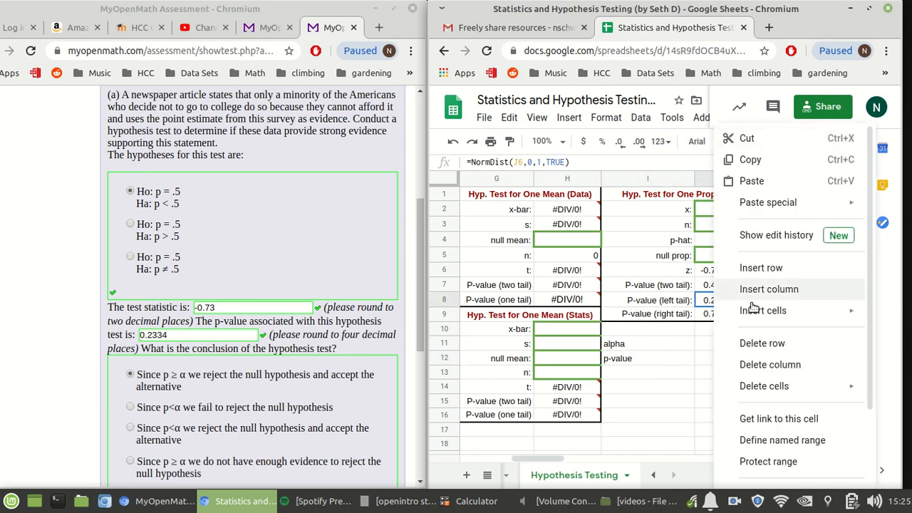
pyautogui.click(757, 160)
pyautogui.rightClick(744, 359)
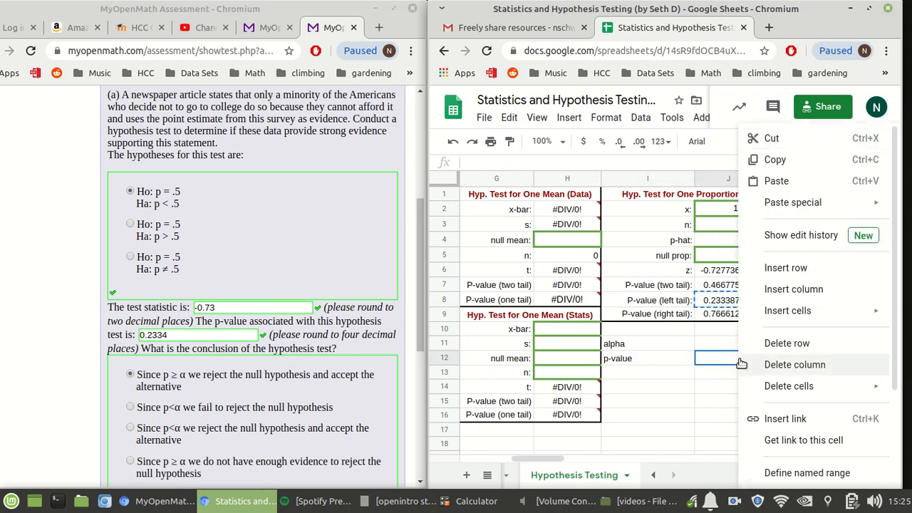
pyautogui.click(753, 182)
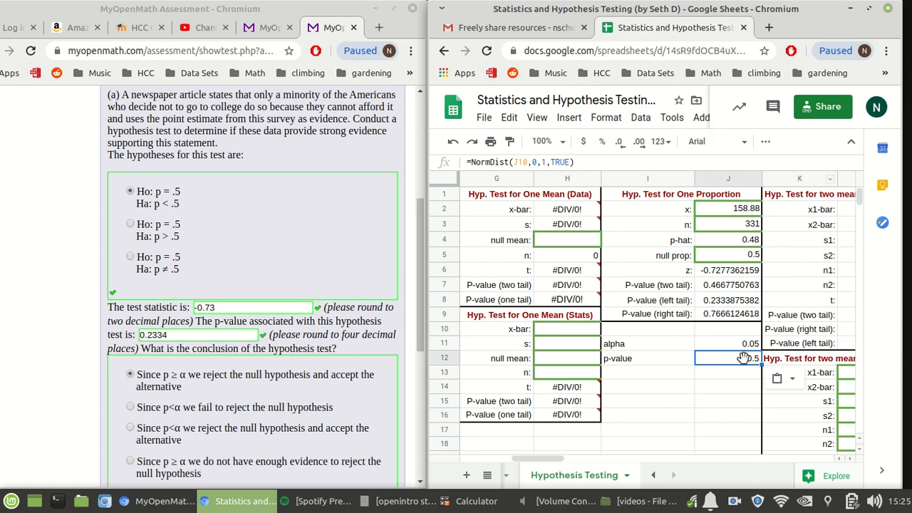
# Try again to paste the left-tail P-value beside the p-value label and inspect the pasted formula.
pyautogui.click(723, 304)
pyautogui.rightClick(723, 304)
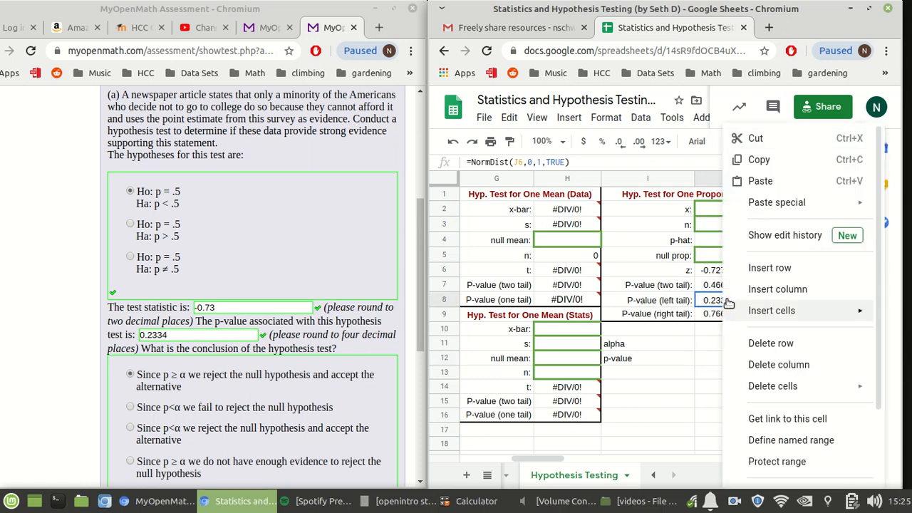
pyautogui.click(769, 160)
pyautogui.rightClick(743, 364)
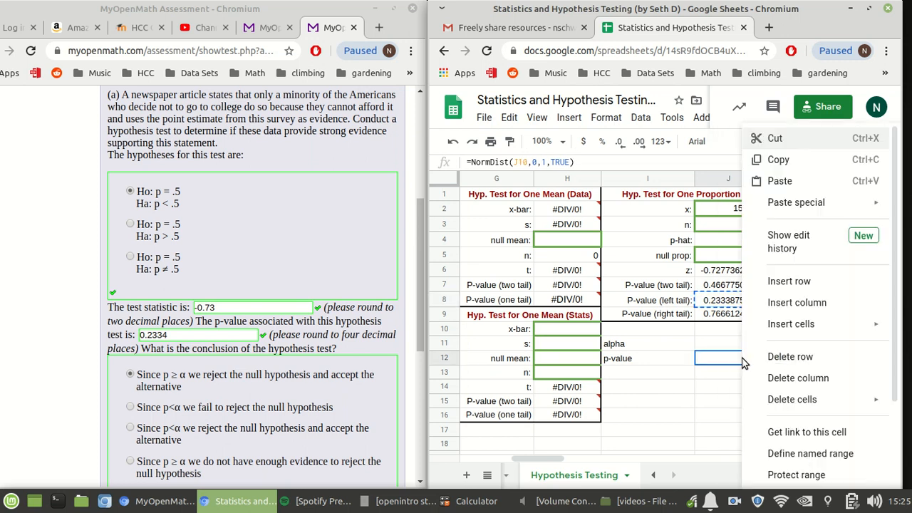
pyautogui.click(777, 182)
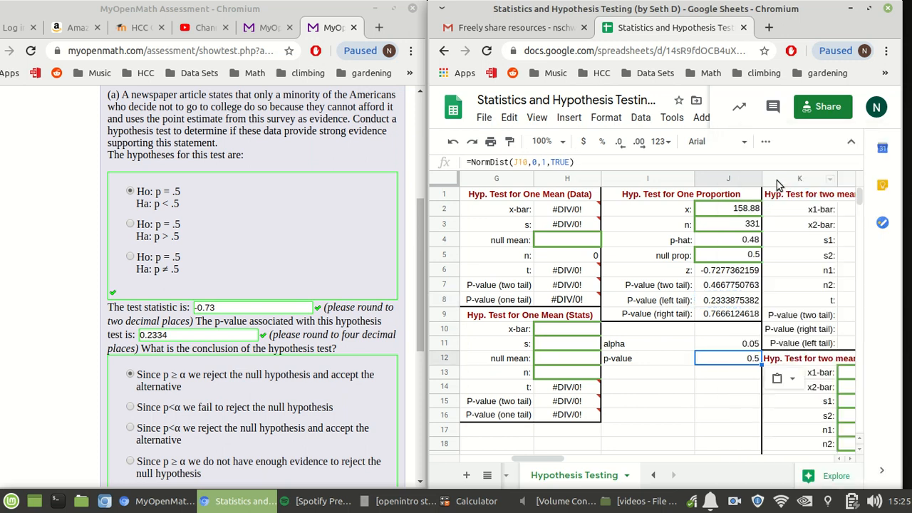
pyautogui.click(734, 360)
pyautogui.doubleClick(733, 357)
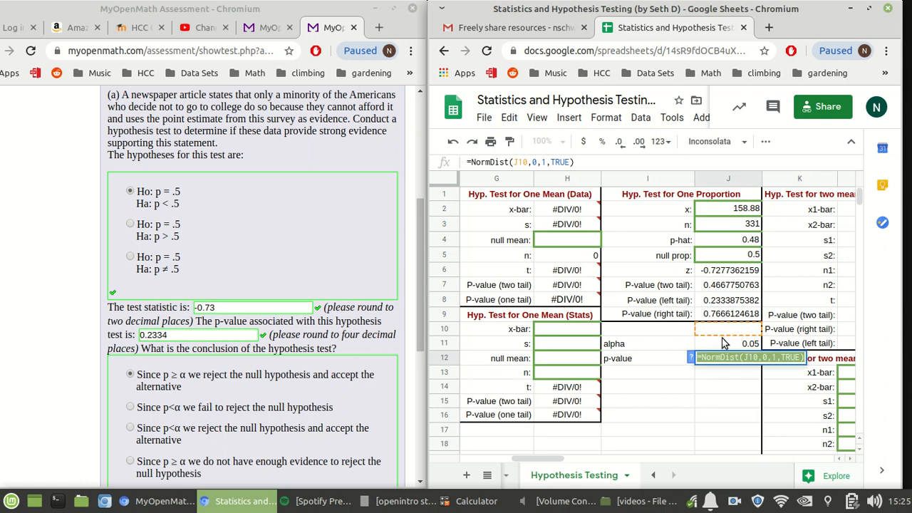
pyautogui.click(720, 342)
# Replace the pasted formula beside the p-value label with the value 0.2334.
pyautogui.click(736, 362)
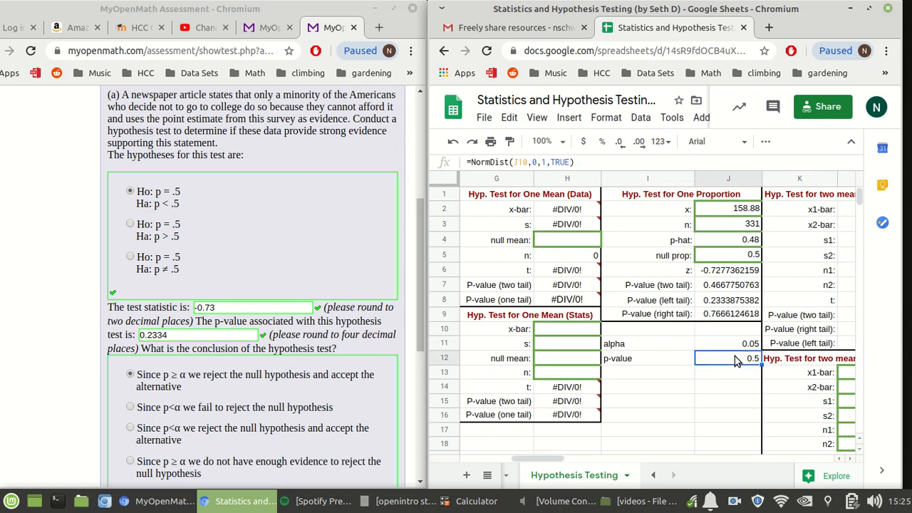
pyautogui.write('0.0')
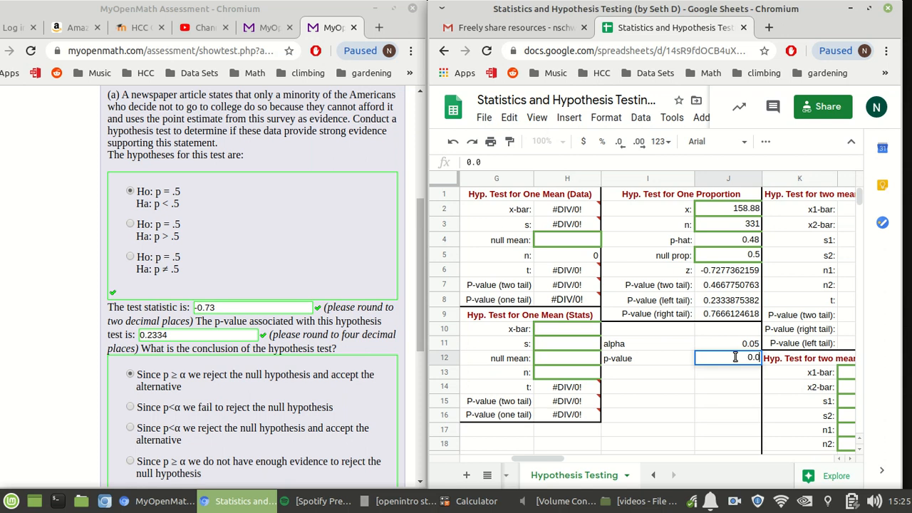
pyautogui.press('BackSpace')
pyautogui.write('2334')
pyautogui.click(746, 344)
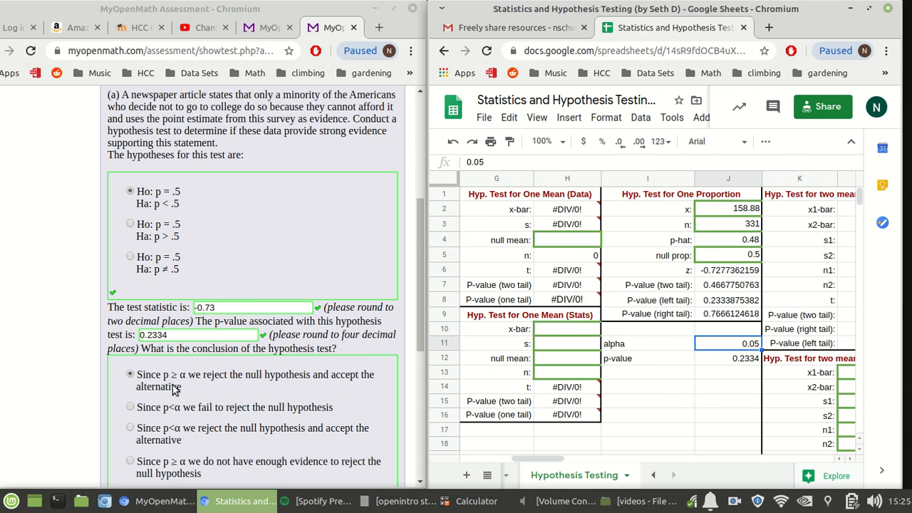
# Compare alpha with the p-value and choose the conclusion "Since p ≥ α we do not have enough evidence to reject the null hypothesis".
pyautogui.click(731, 365)
pyautogui.click(730, 348)
pyautogui.click(201, 411)
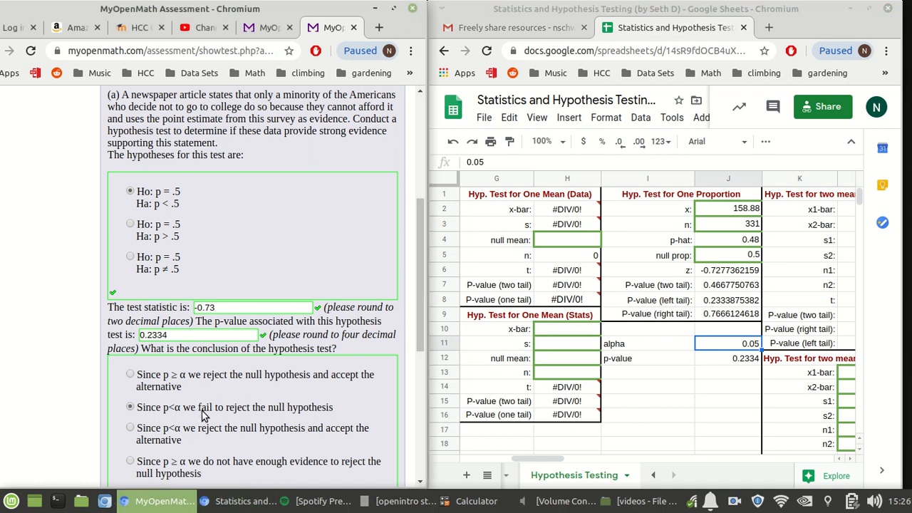
pyautogui.click(130, 460)
pyautogui.scroll(-1, 223, 466)
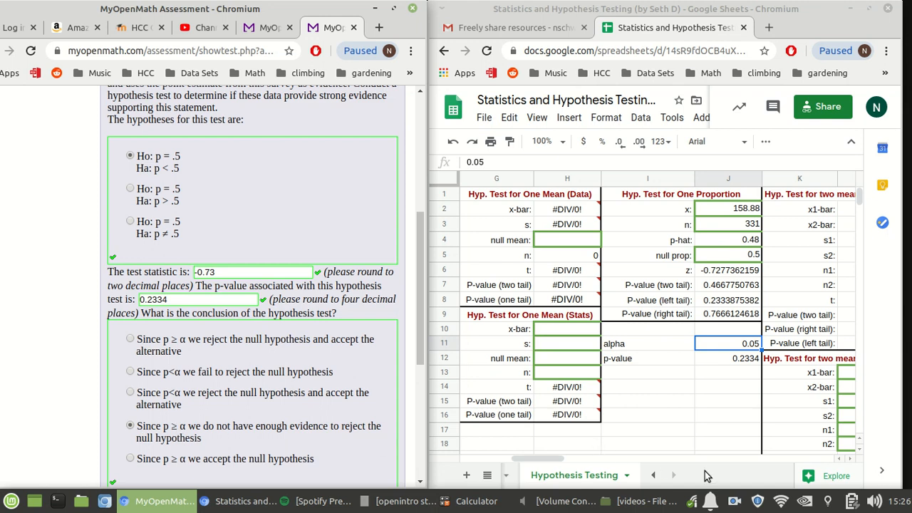
pyautogui.click(734, 501)
pyautogui.click(732, 438)
# Recheck the assignment's p-value answer against the question's sample data and the null hypothesis p = .5.
pyautogui.click(168, 300)
pyautogui.moveTo(169, 300); pyautogui.dragTo(141, 300)
pyautogui.click(170, 299)
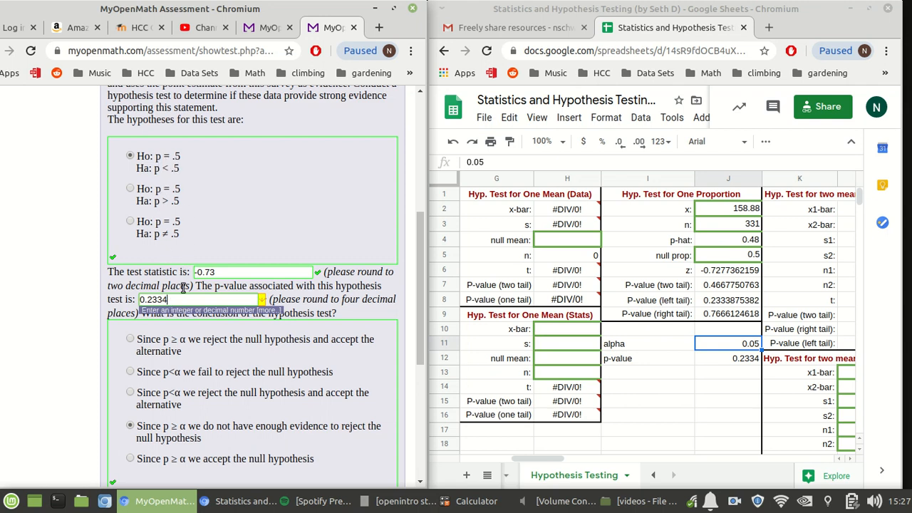
pyautogui.scroll(5, 224, 218)
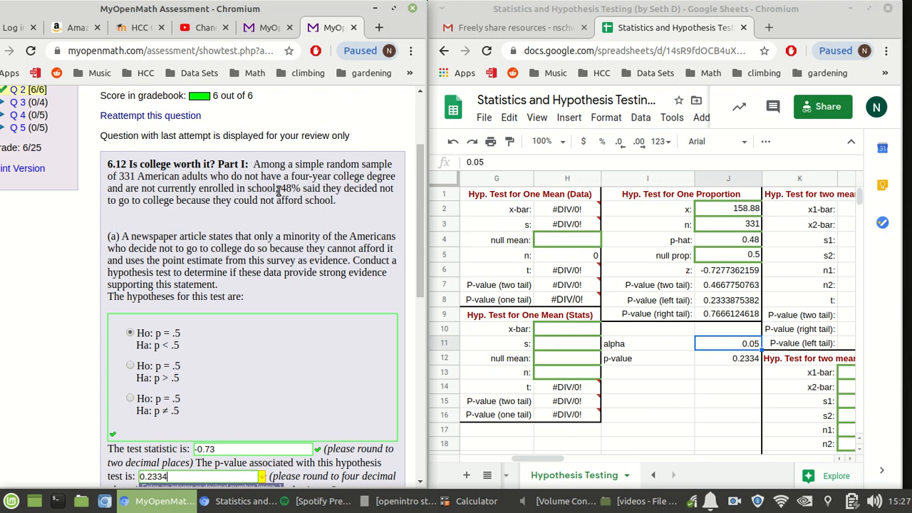
pyautogui.scroll(-1, 248, 265)
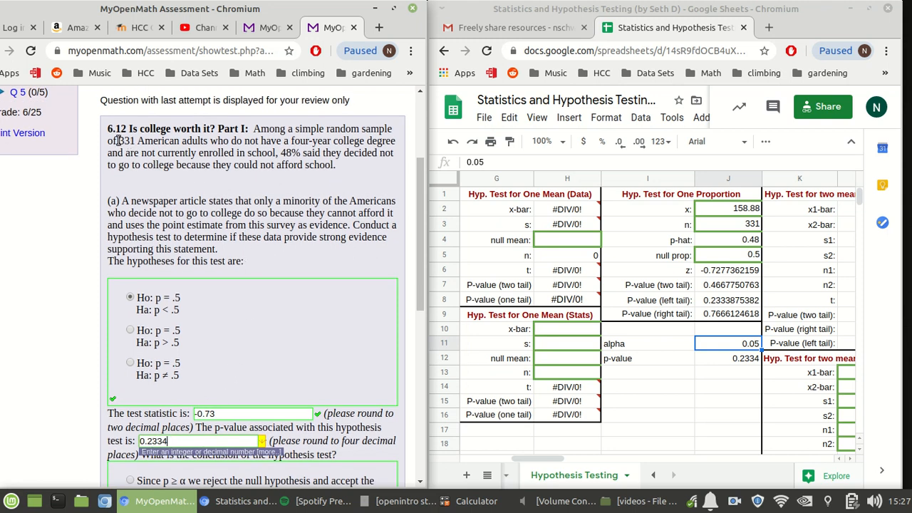
pyautogui.moveTo(181, 297); pyautogui.dragTo(156, 298)
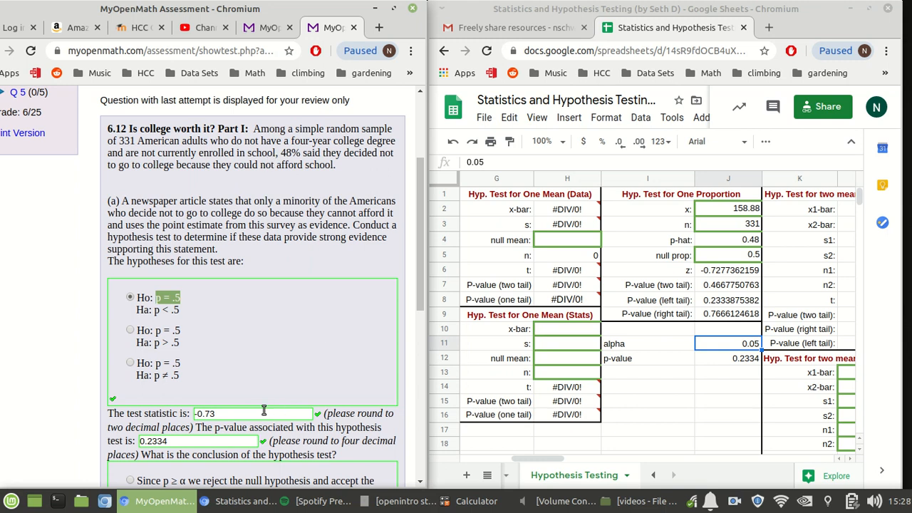
pyautogui.click(288, 437)
# Review the assignment's hypotheses, p-value, conclusion and the interpretation of the result in the context of the study.
pyautogui.scroll(-5, 286, 430)
pyautogui.scroll(-1, 284, 430)
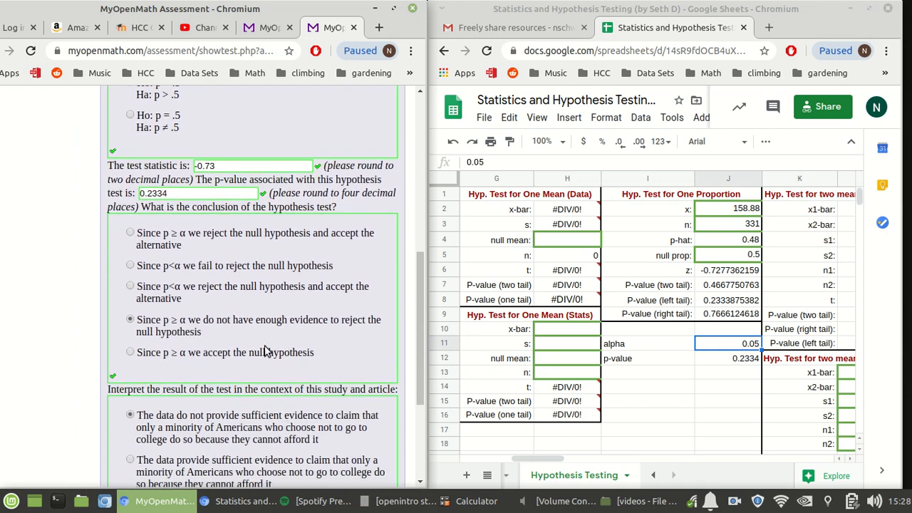
pyautogui.scroll(2, 176, 194)
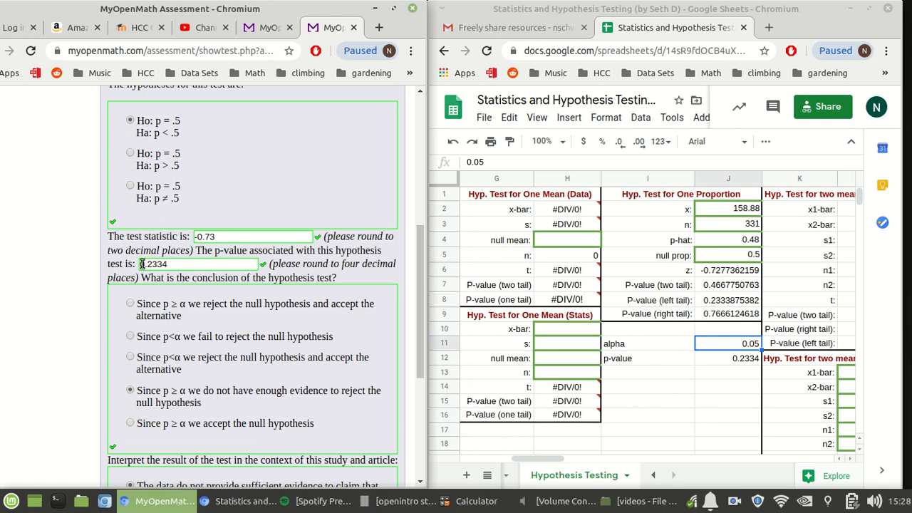
pyautogui.scroll(1, 207, 280)
pyautogui.scroll(2, 206, 280)
pyautogui.scroll(-4, 193, 304)
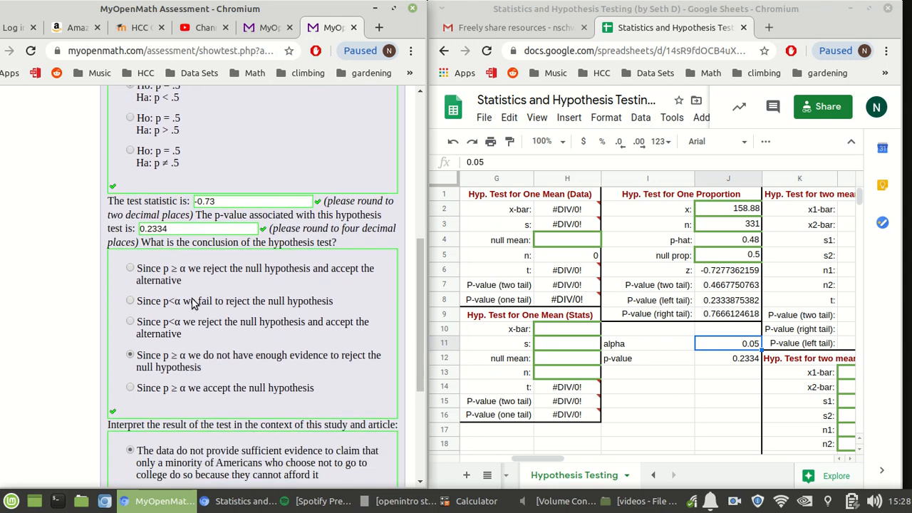
pyautogui.scroll(-1, 194, 304)
pyautogui.scroll(-5, 189, 306)
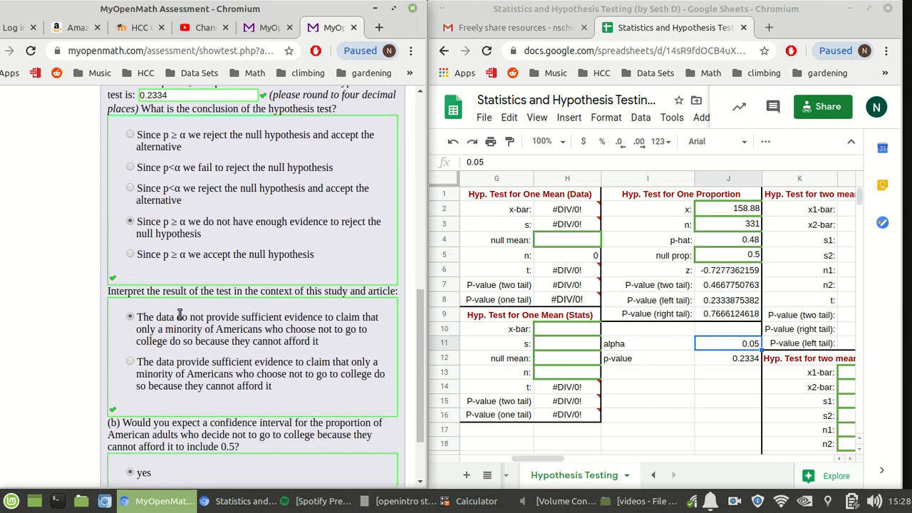
pyautogui.scroll(1, 178, 320)
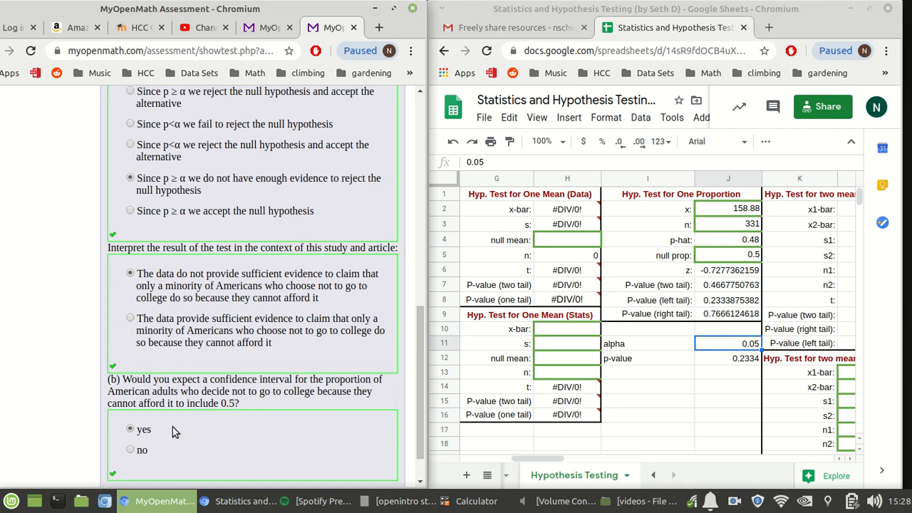
# Check the part (b) confidence interval answer "yes" against the p-value and the chosen conclusion.
pyautogui.click(144, 431)
pyautogui.scroll(4, 205, 423)
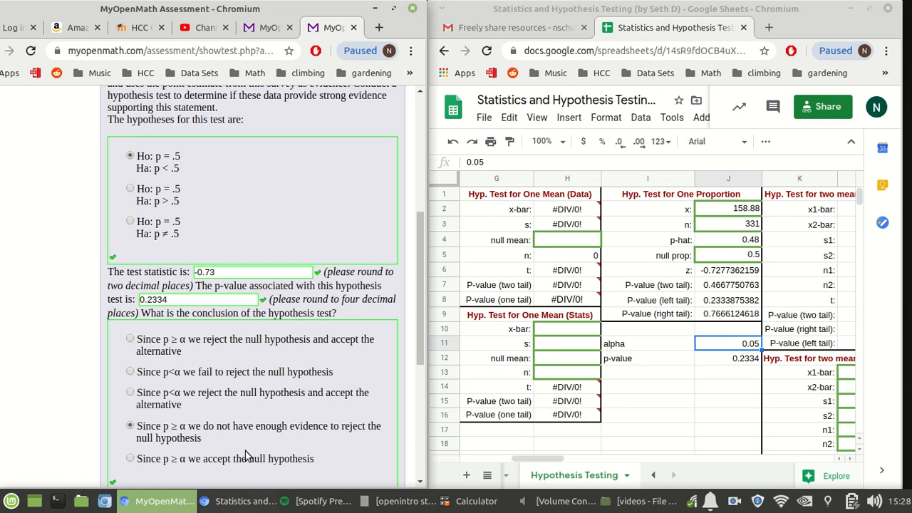
pyautogui.scroll(-1, 251, 445)
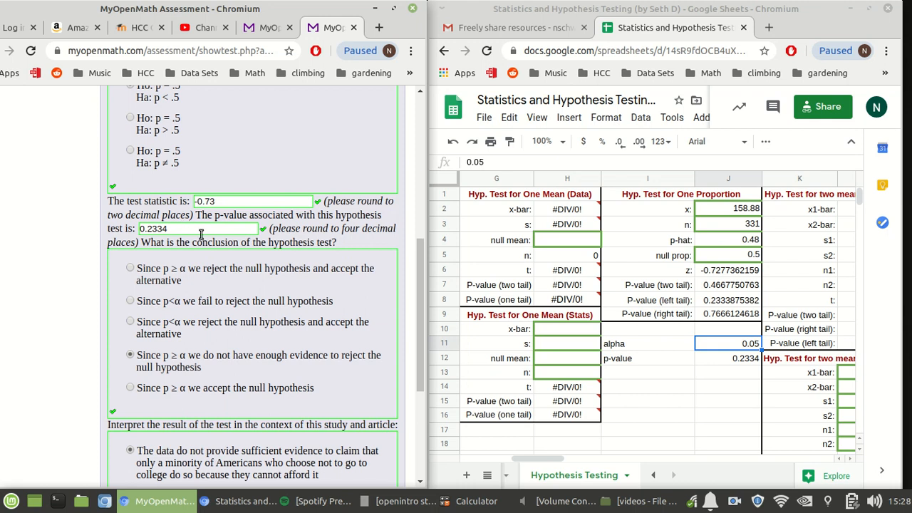
pyautogui.scroll(-3, 253, 402)
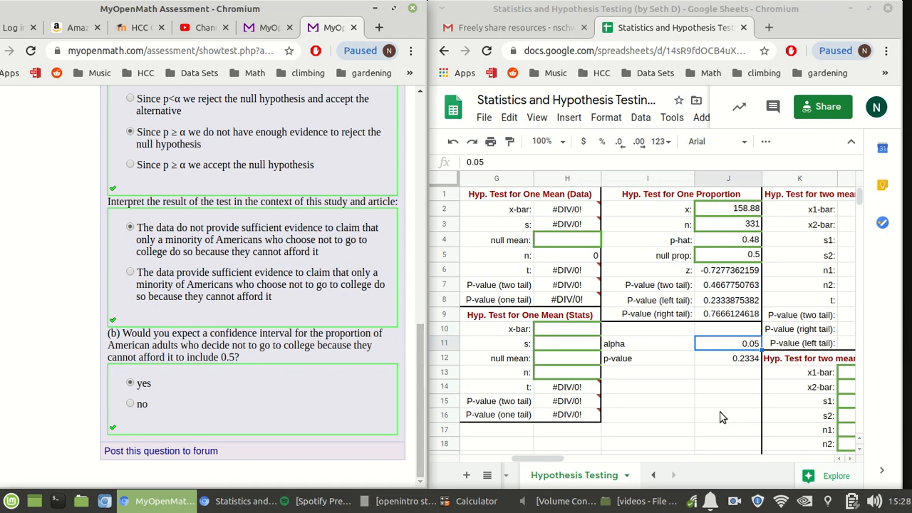
pyautogui.click(730, 503)
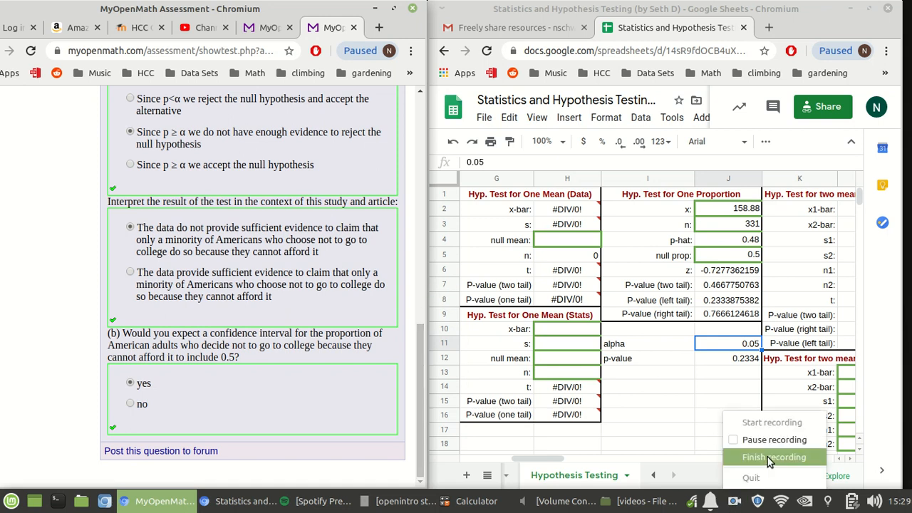